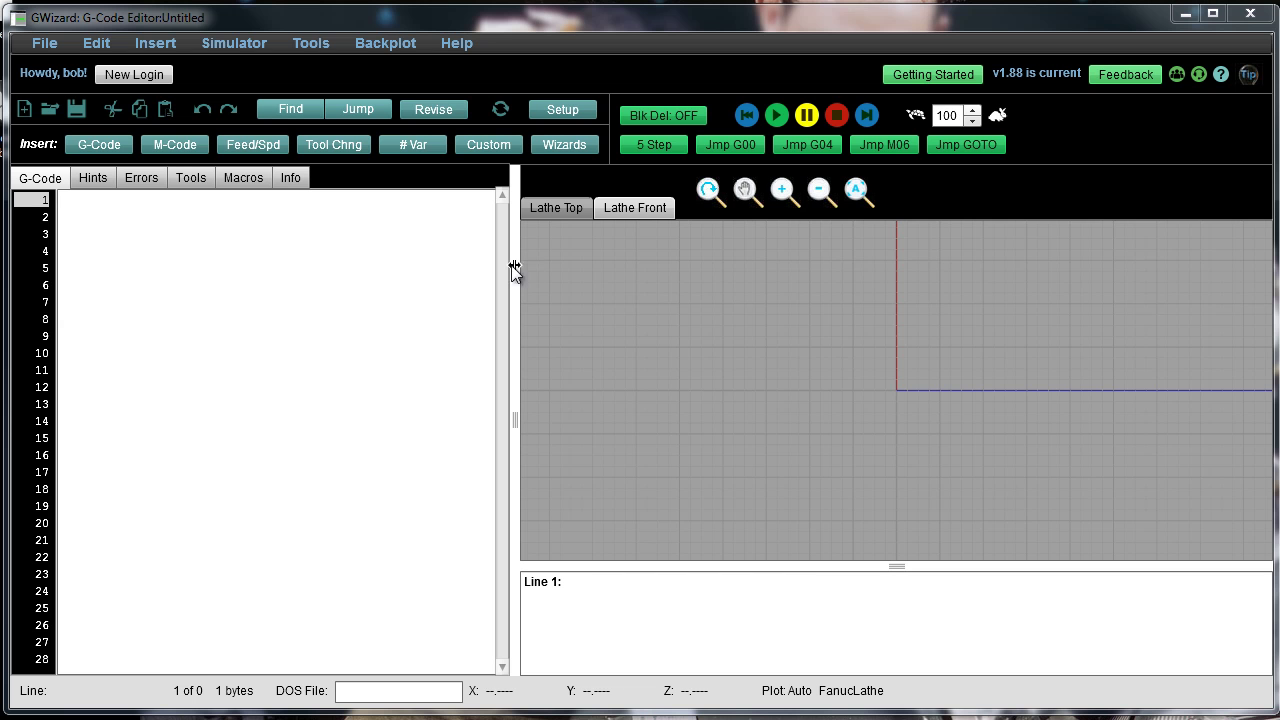
Open the lathe Face wizard from Insert: Wizards and select its Rapid to X field
left_click(578, 146)
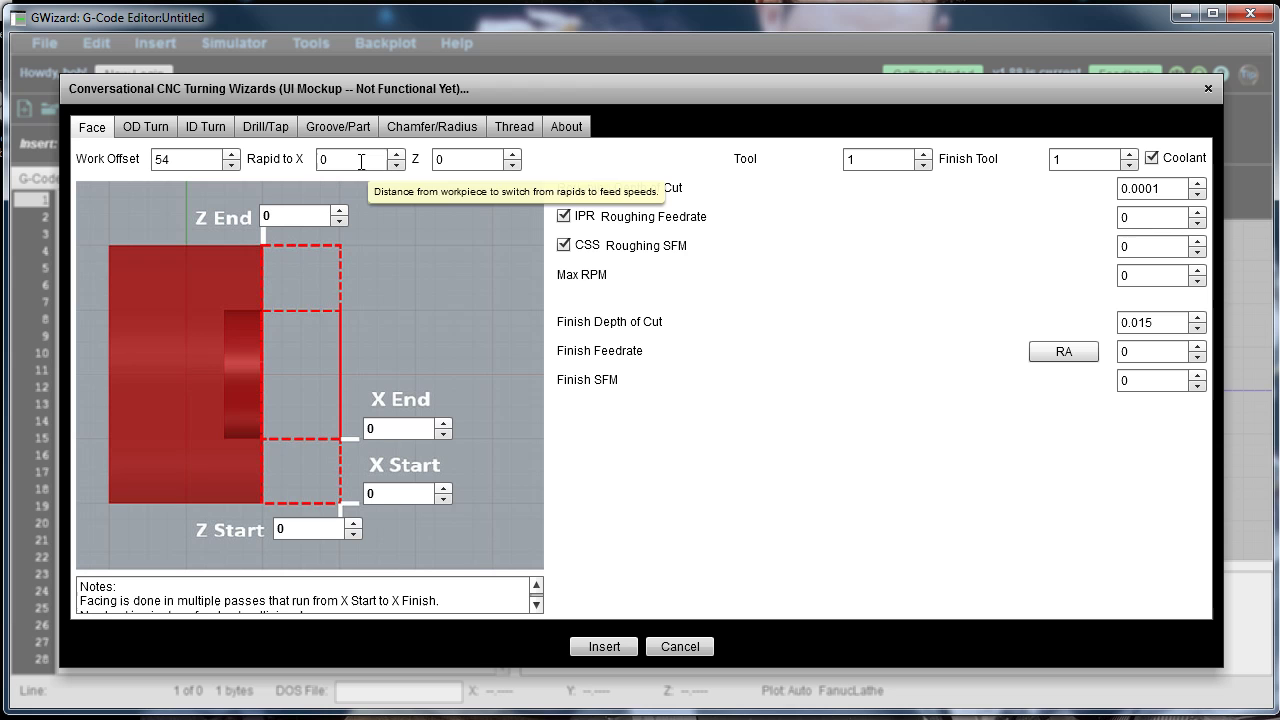
left_click(361, 161)
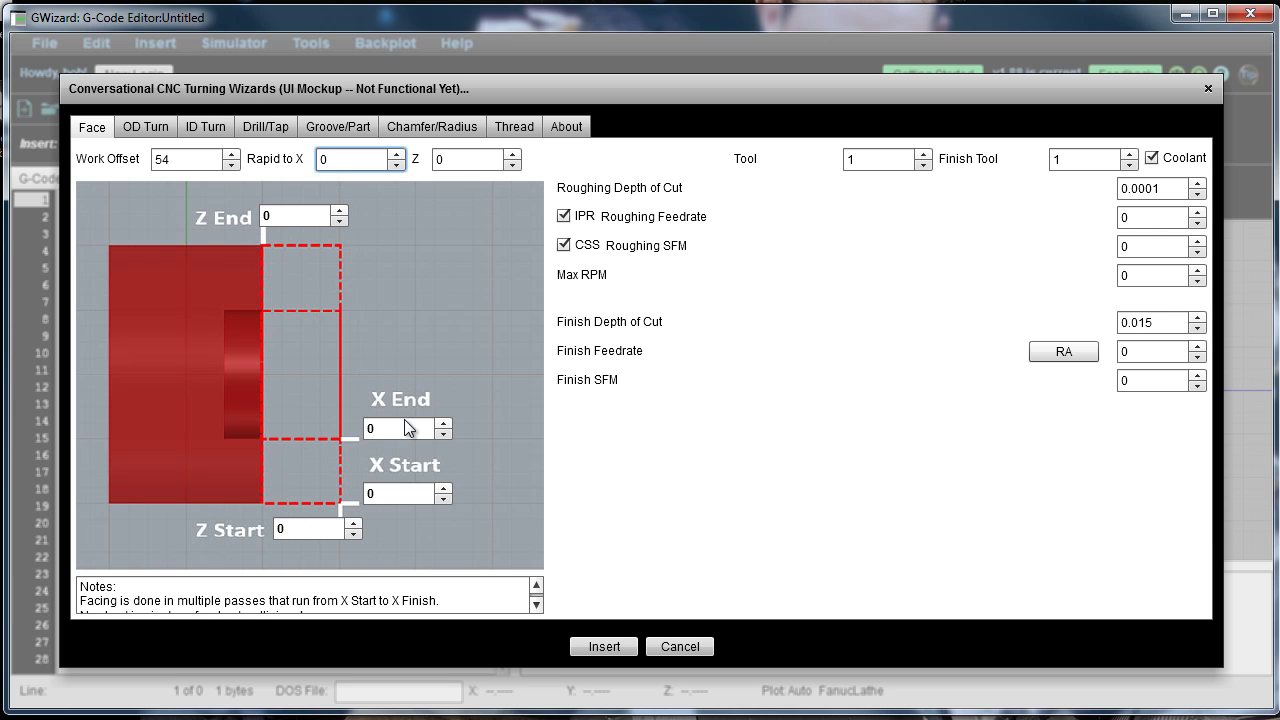
Replace the rapid-to values with X 3.1 and Z 0.1
key("BackSpace")
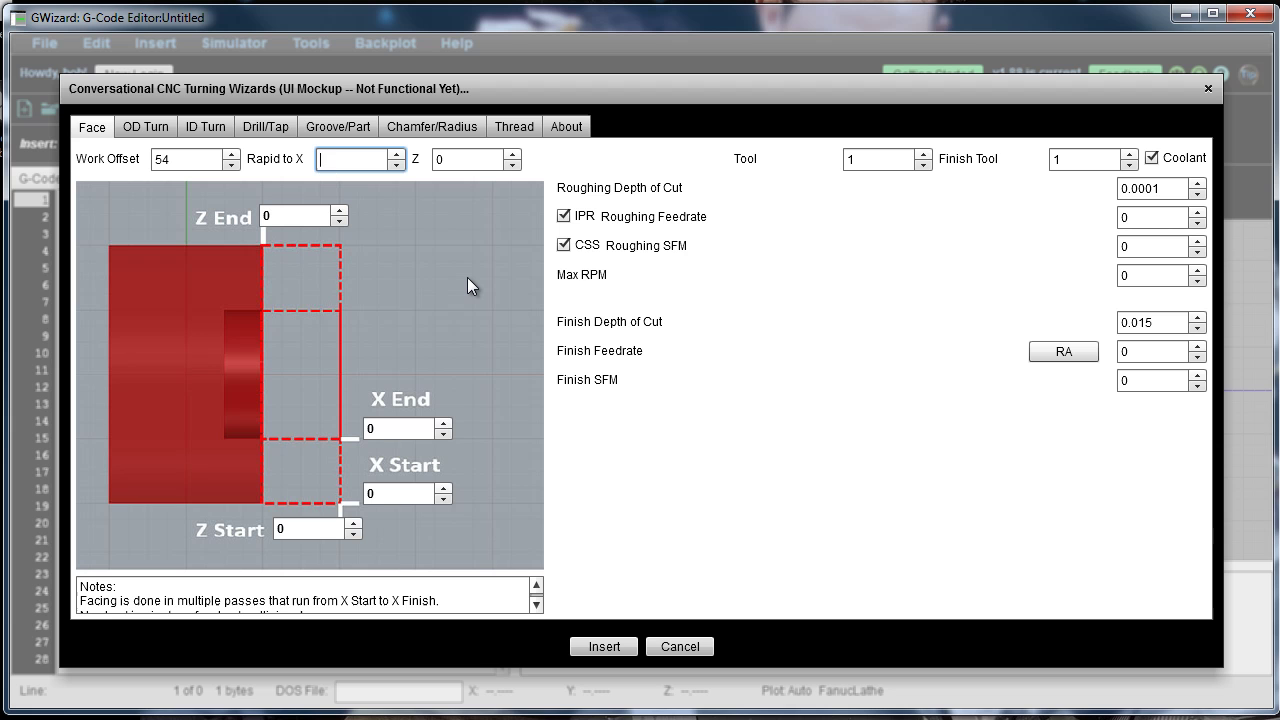
type("3.1")
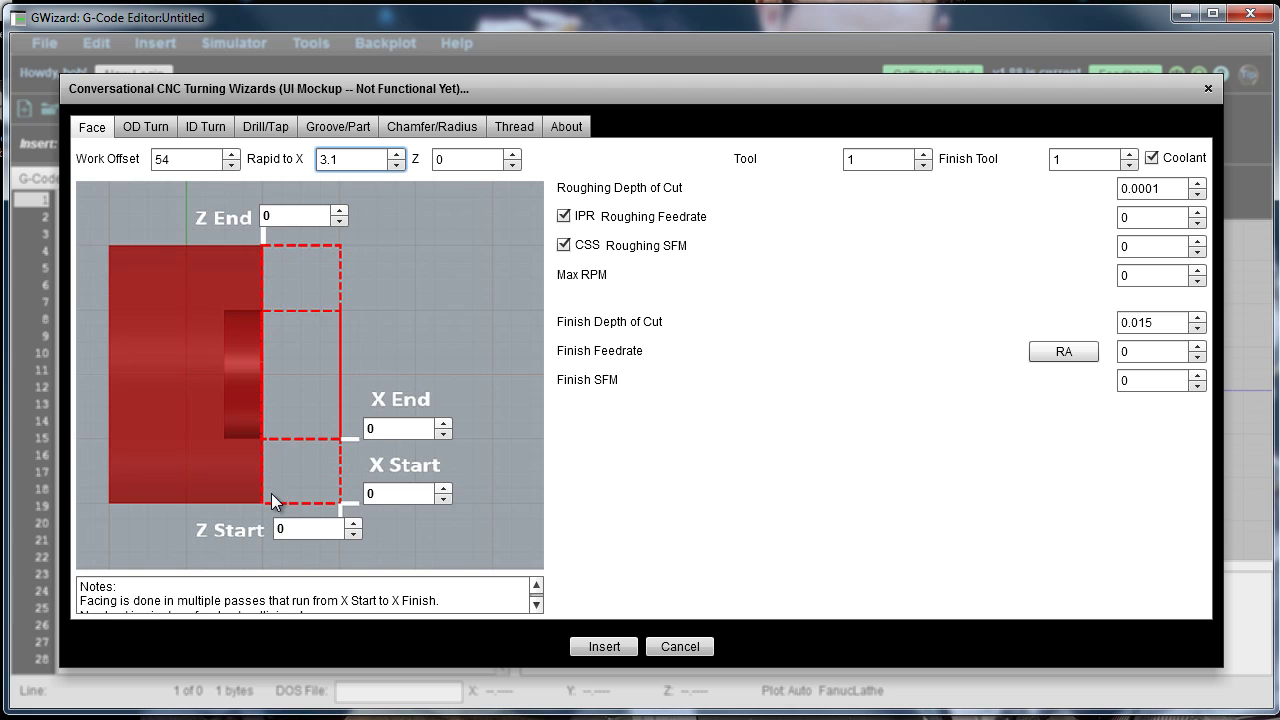
left_click(447, 160)
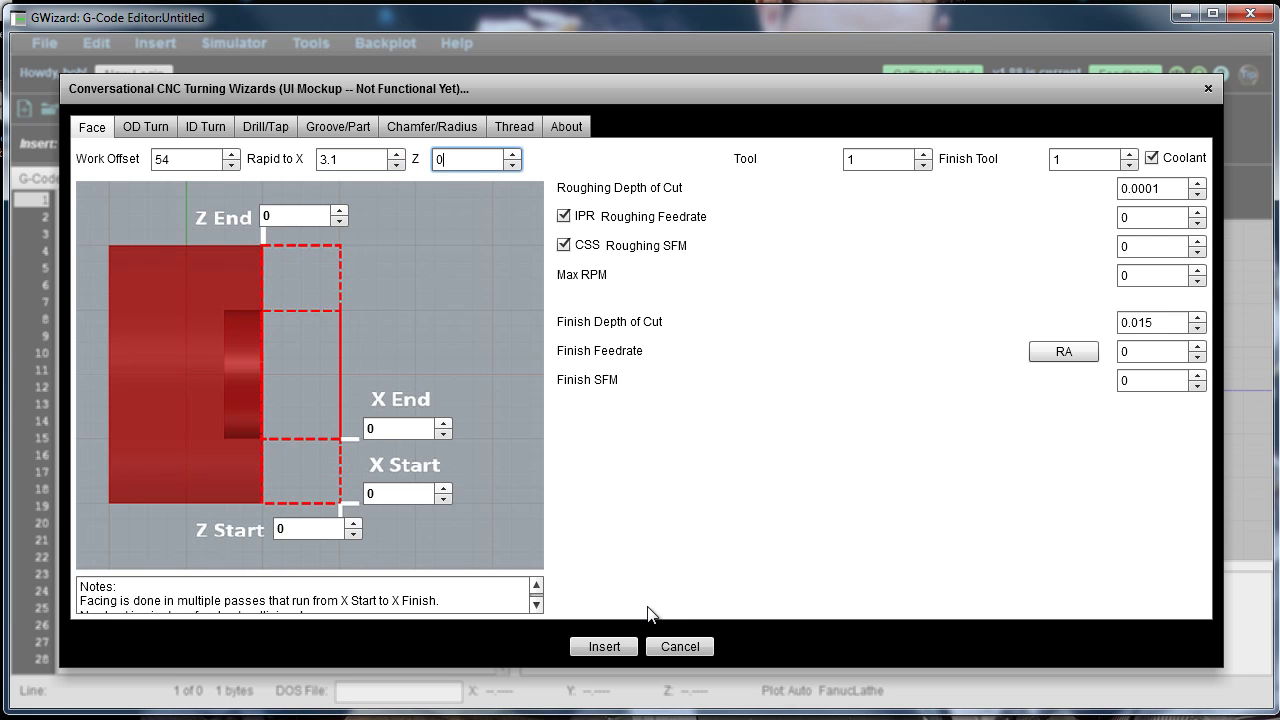
type(".1")
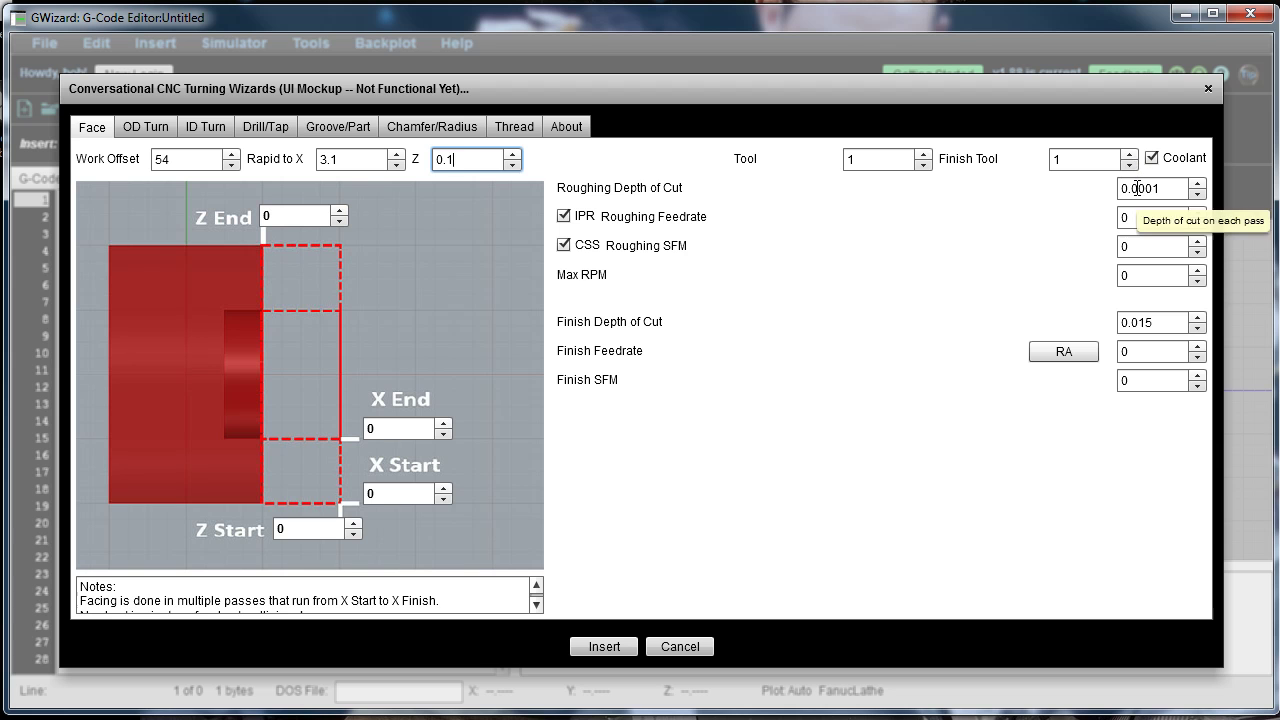
Set roughing depth 0.05, roughing feed 0.005 IPR, roughing SFM 200 and max RPM 500
left_click_drag(1136, 187, 1174, 215)
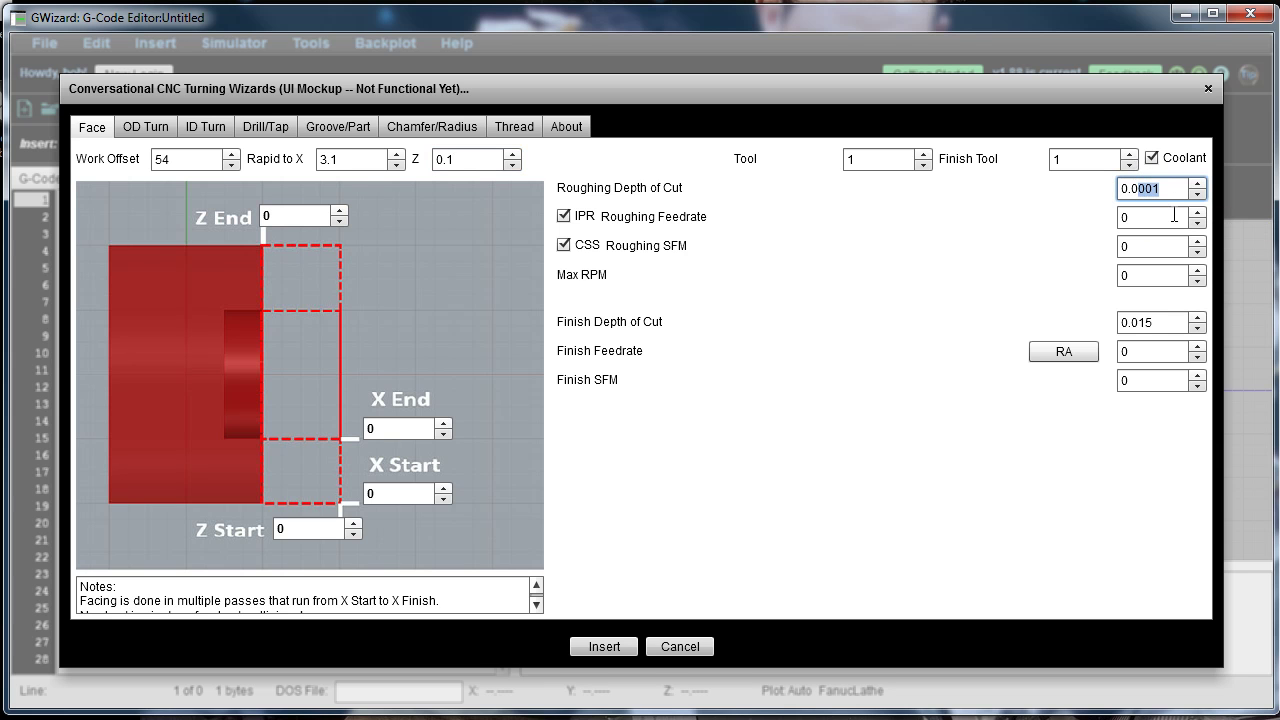
type("5")
left_click(1196, 211)
double_click(1196, 211)
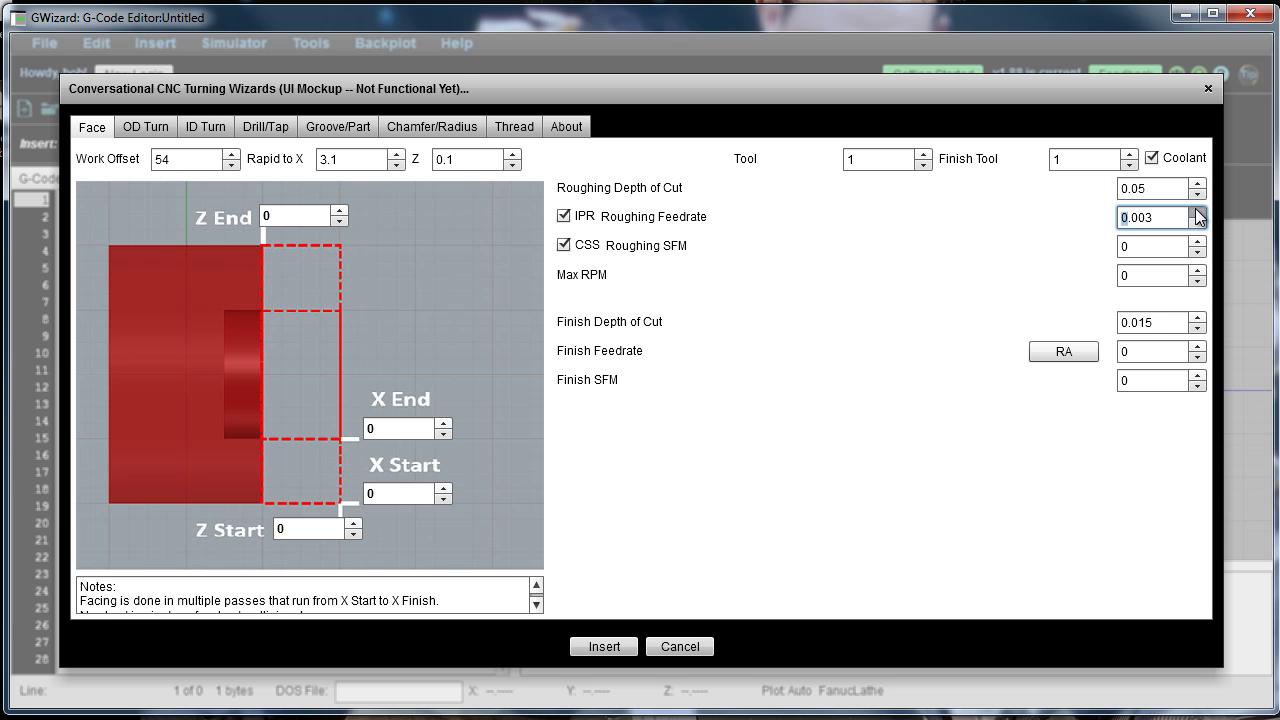
left_click(1196, 211)
left_click(1196, 211)
left_click(1166, 247)
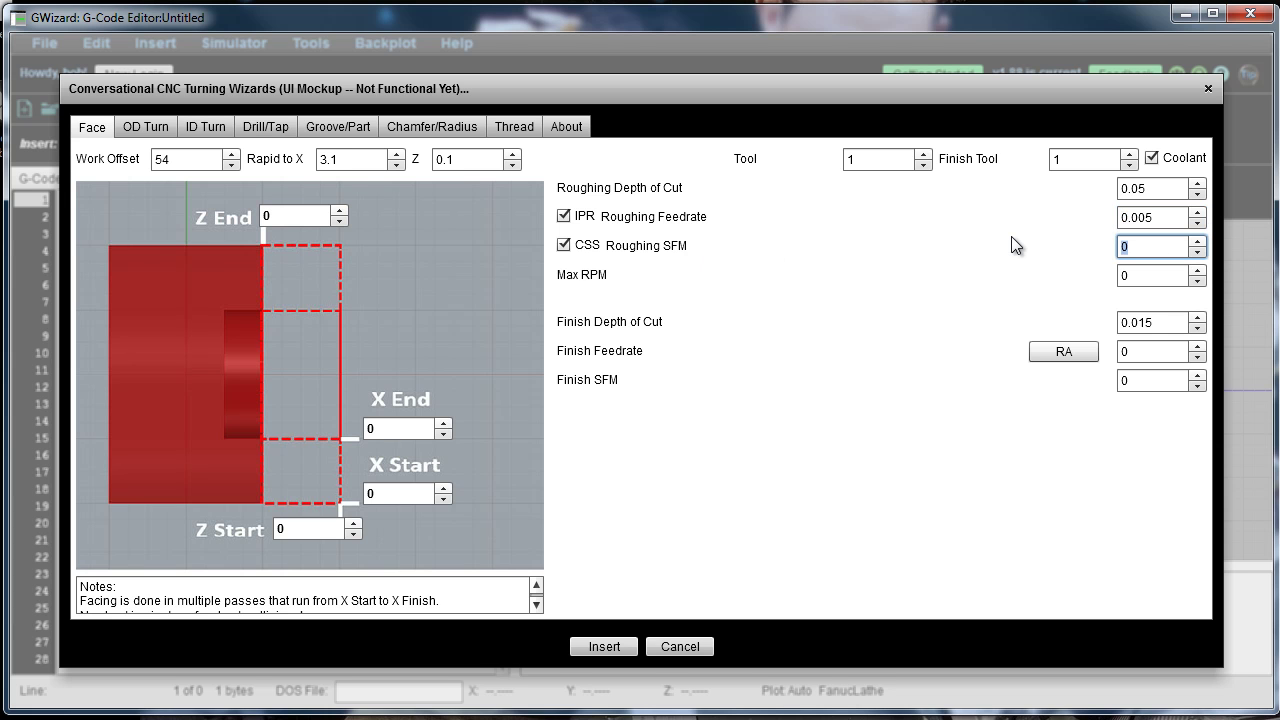
type("200")
left_click(1147, 278)
double_click(1147, 278)
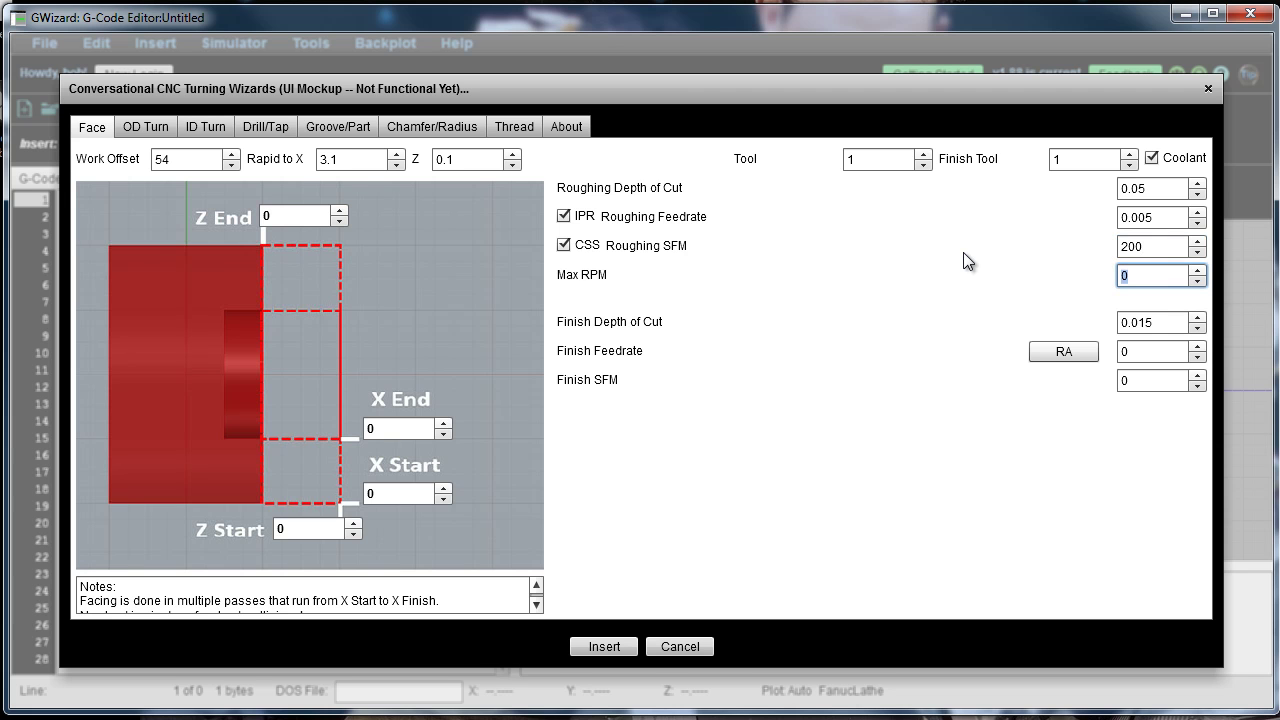
type("5")
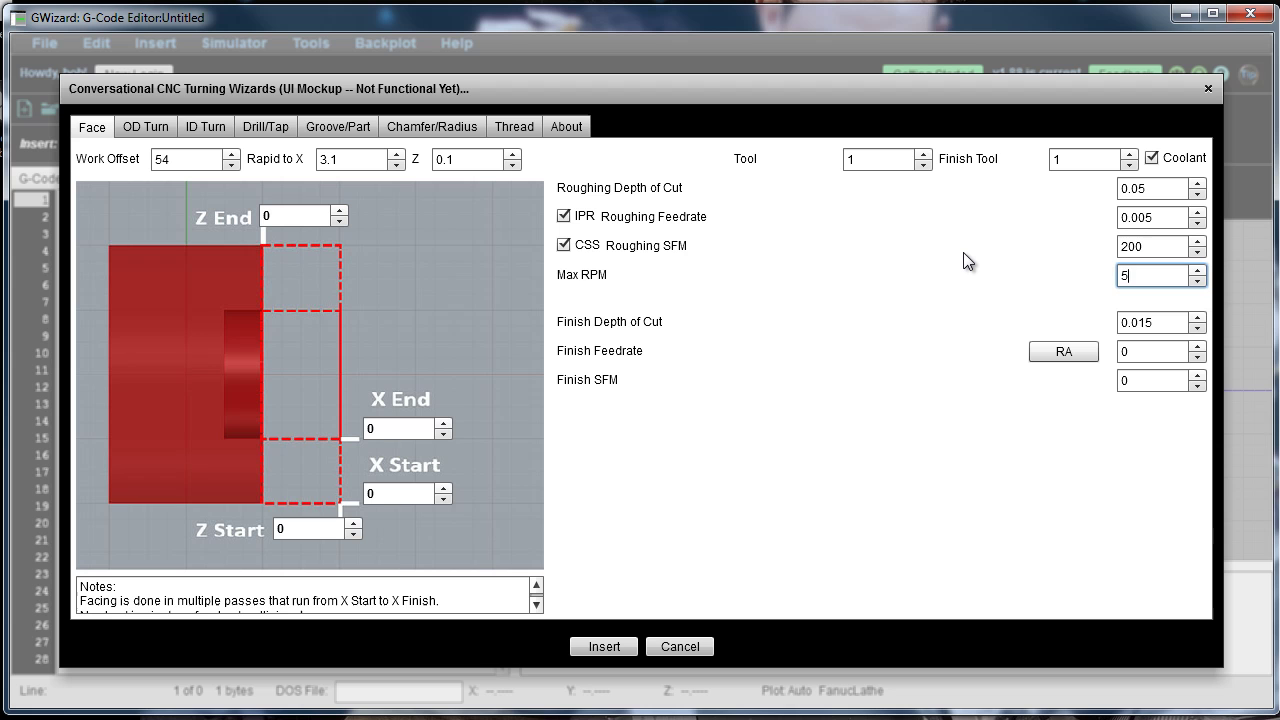
type("00")
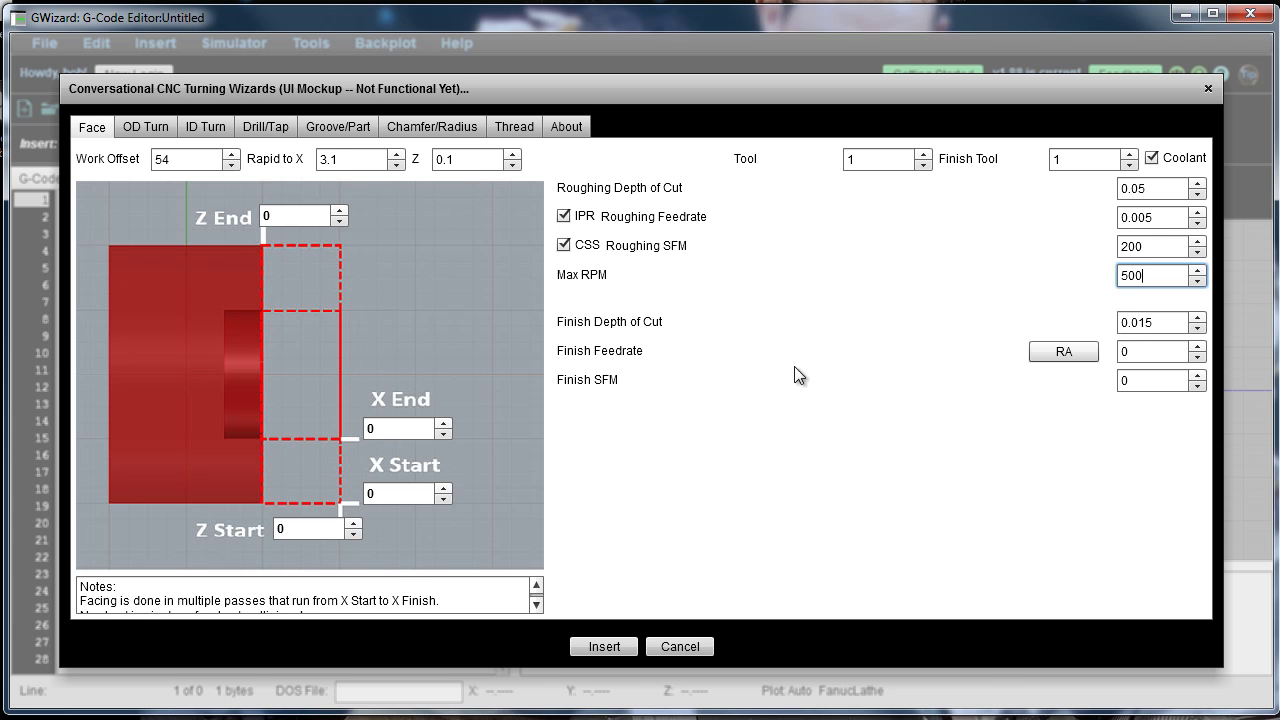
Set the finish feedrate to 0.001 and finish SFM to 200
left_click(1197, 346)
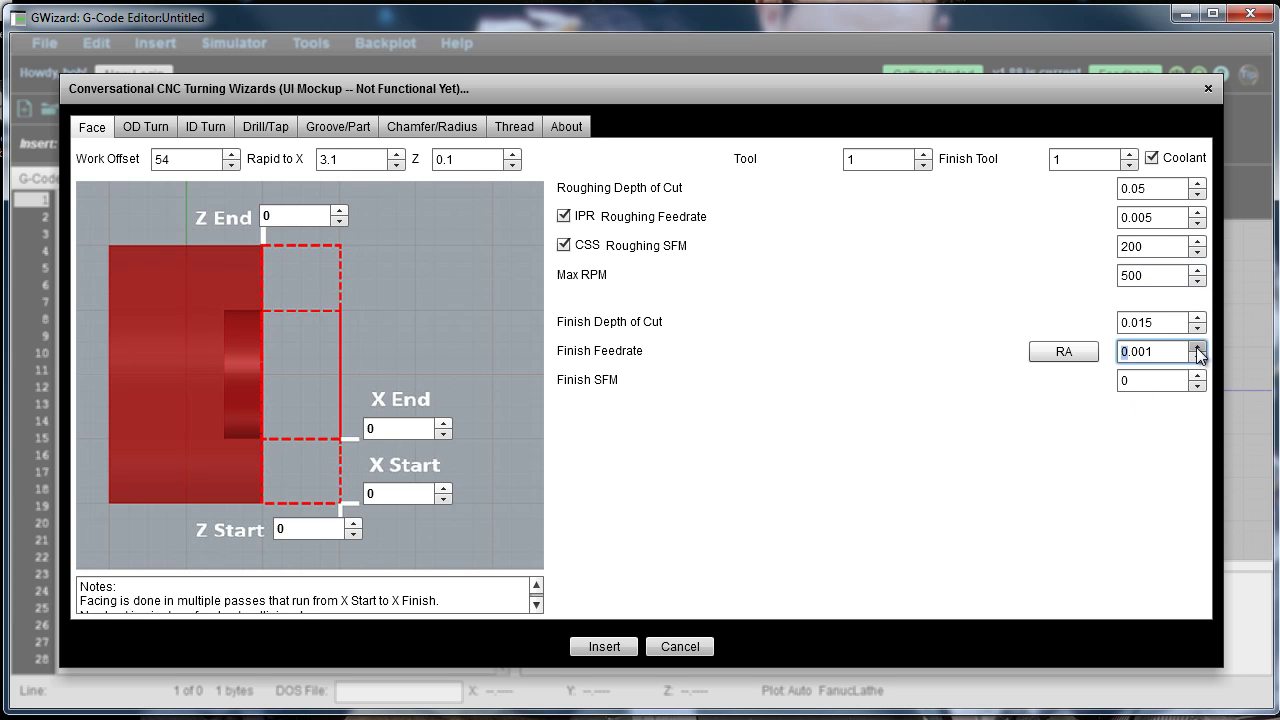
left_click(1144, 380)
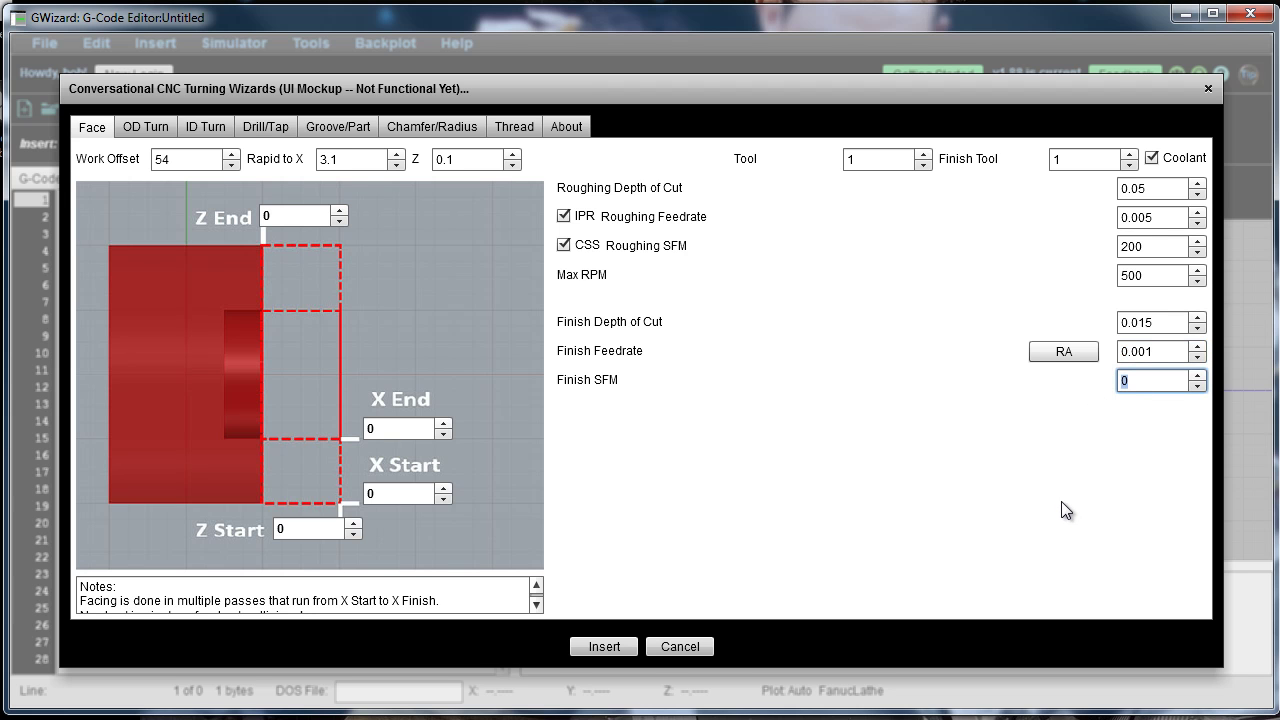
type("200")
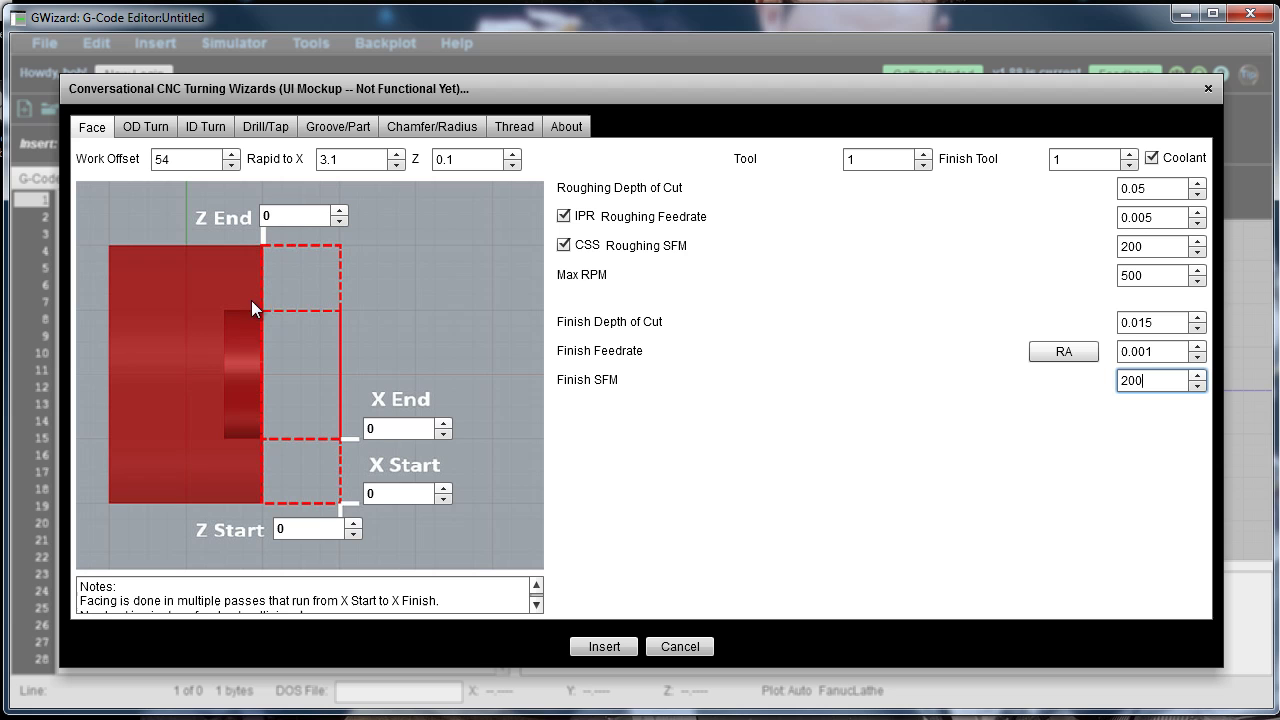
Set the facing cut's Z End to -0.2 and X Start to 3
left_click(272, 216)
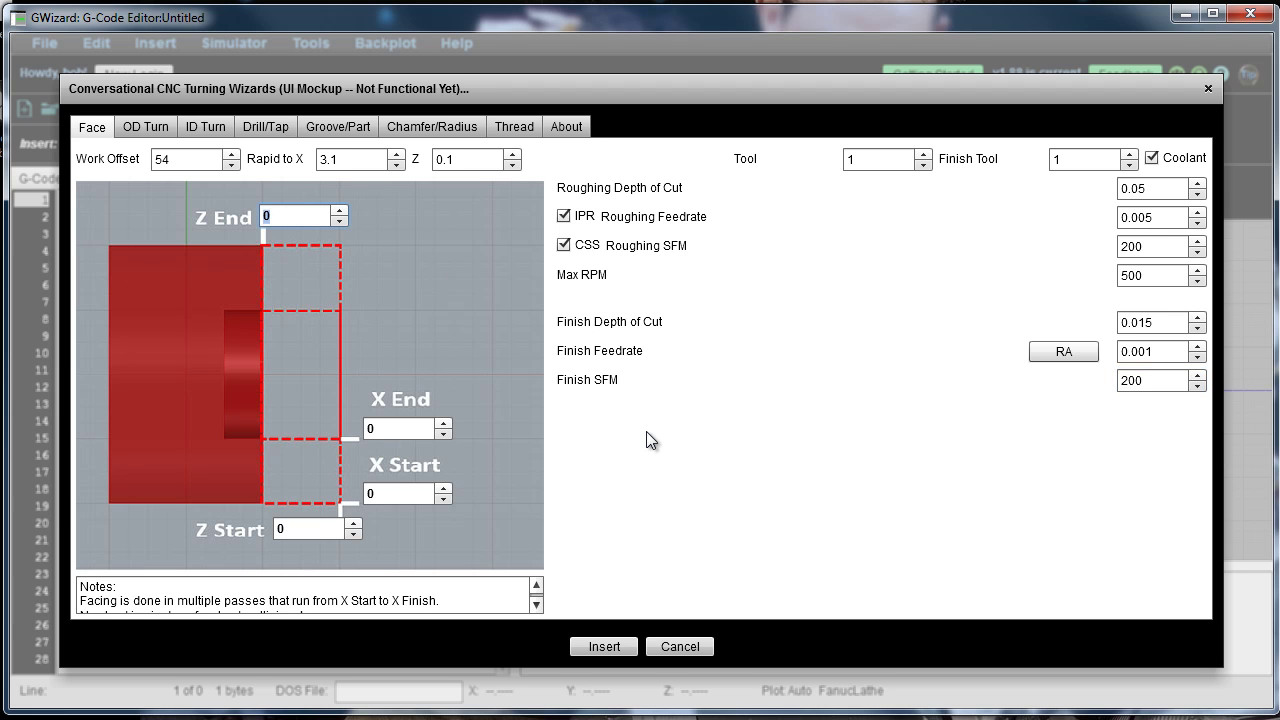
type("-0.2")
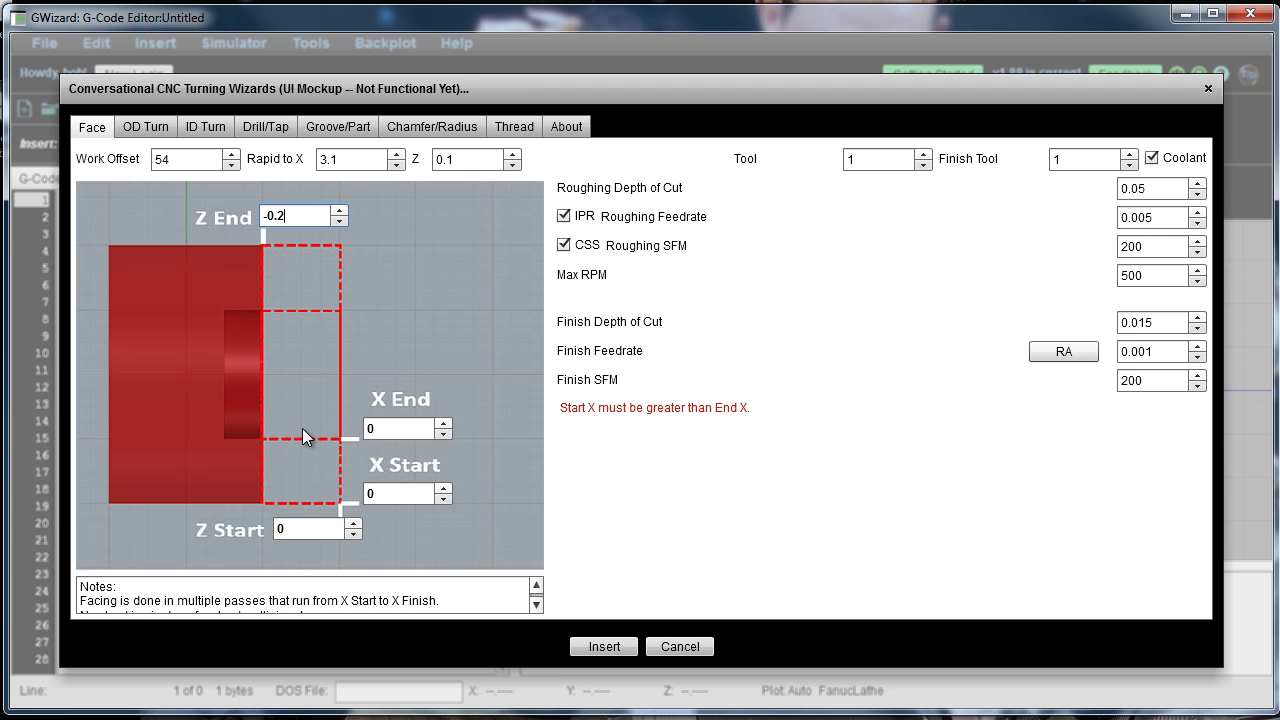
double_click(376, 493)
type("3")
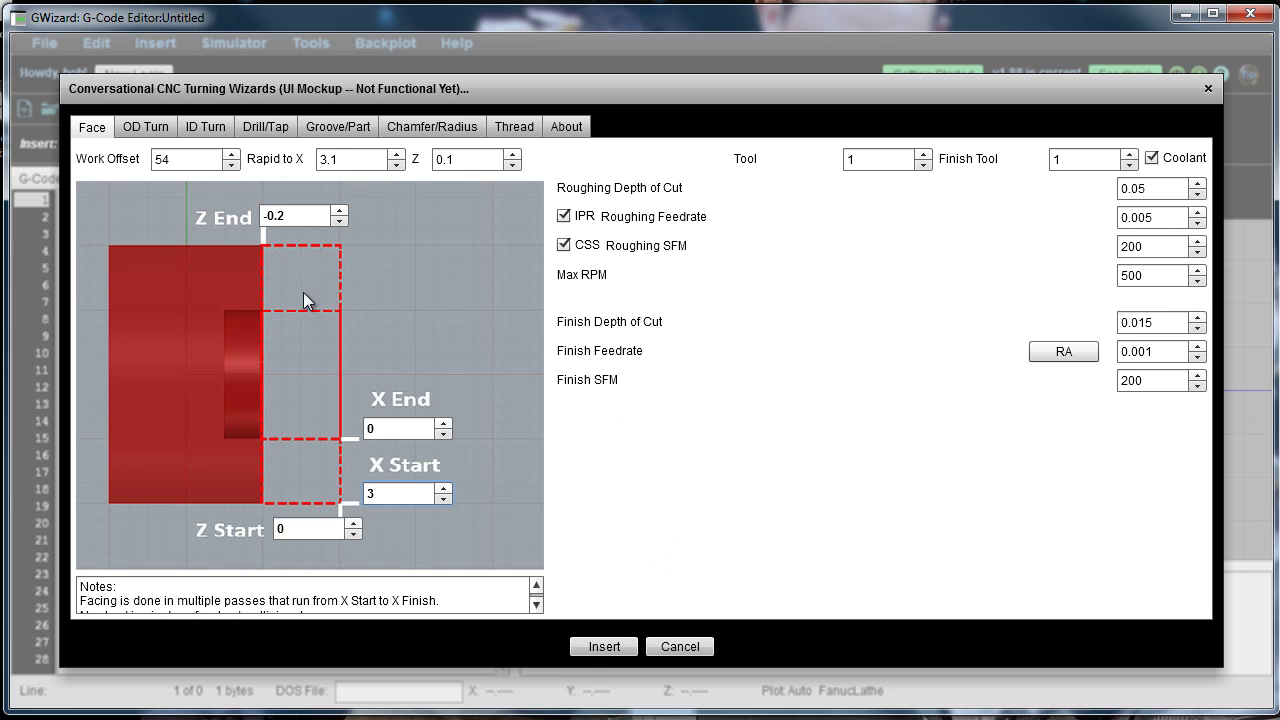
Insert the 65-line facing G-code and frame its toolpath in the Lathe Front backplot
left_click(596, 645)
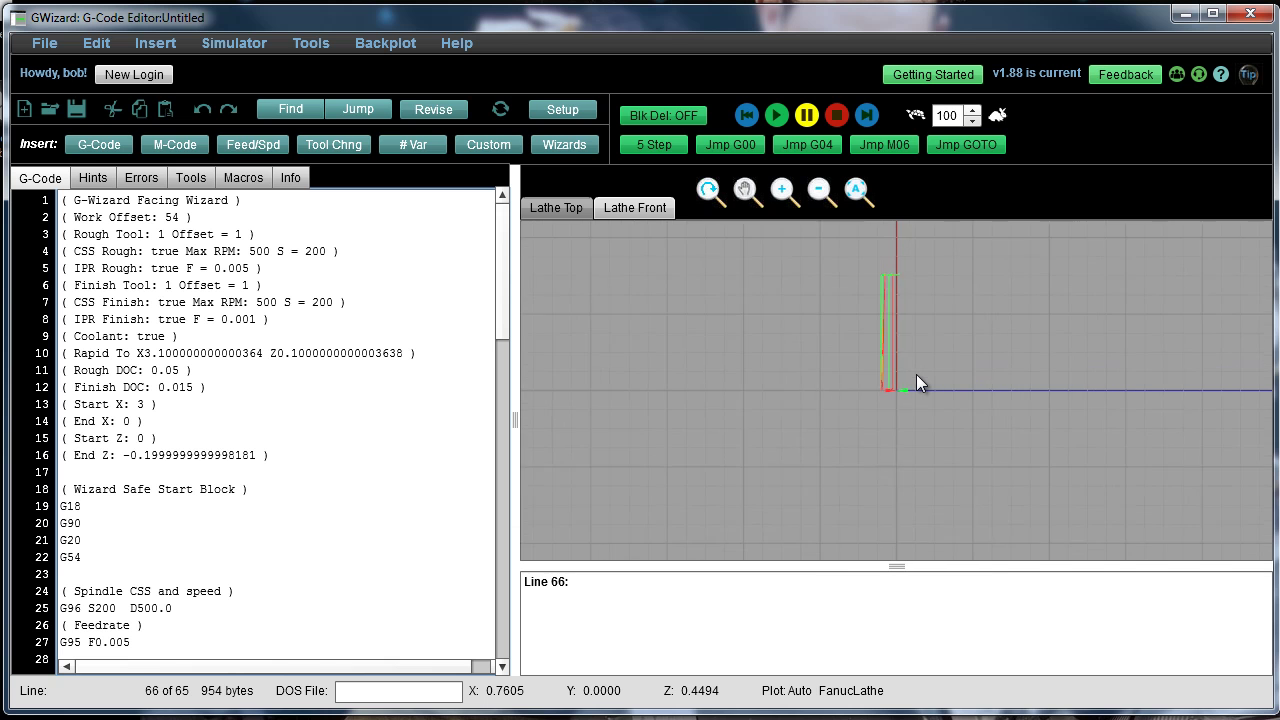
scroll(916, 374, "up", 2)
left_click_drag(942, 341, 977, 418)
scroll(942, 434, "up", 1)
scroll(942, 434, "up", 1)
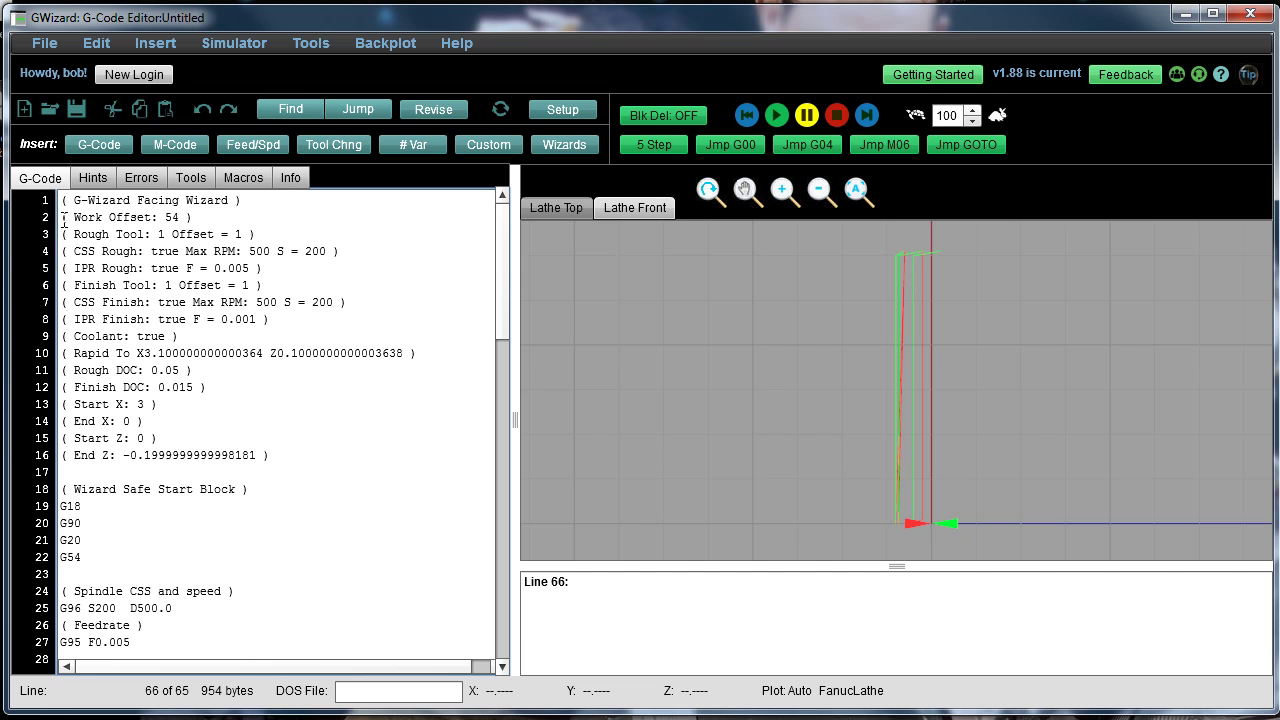
left_click(64, 218)
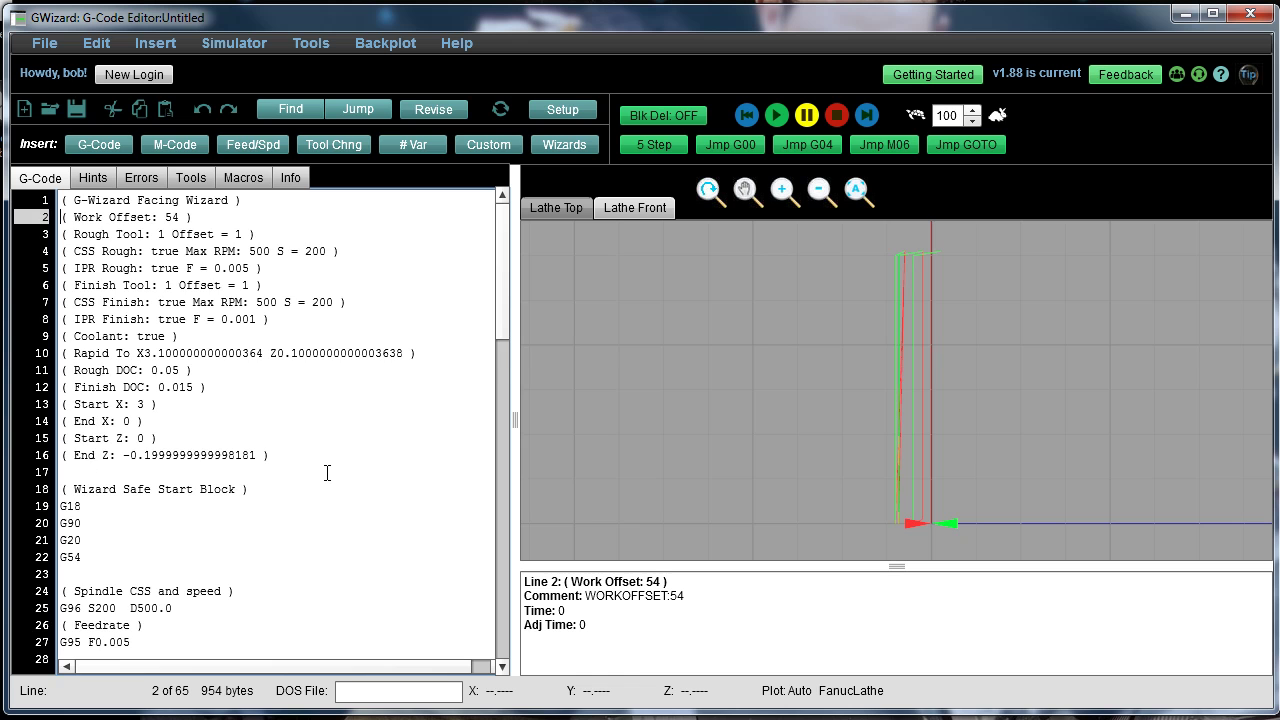
scroll(327, 473, "down", 5)
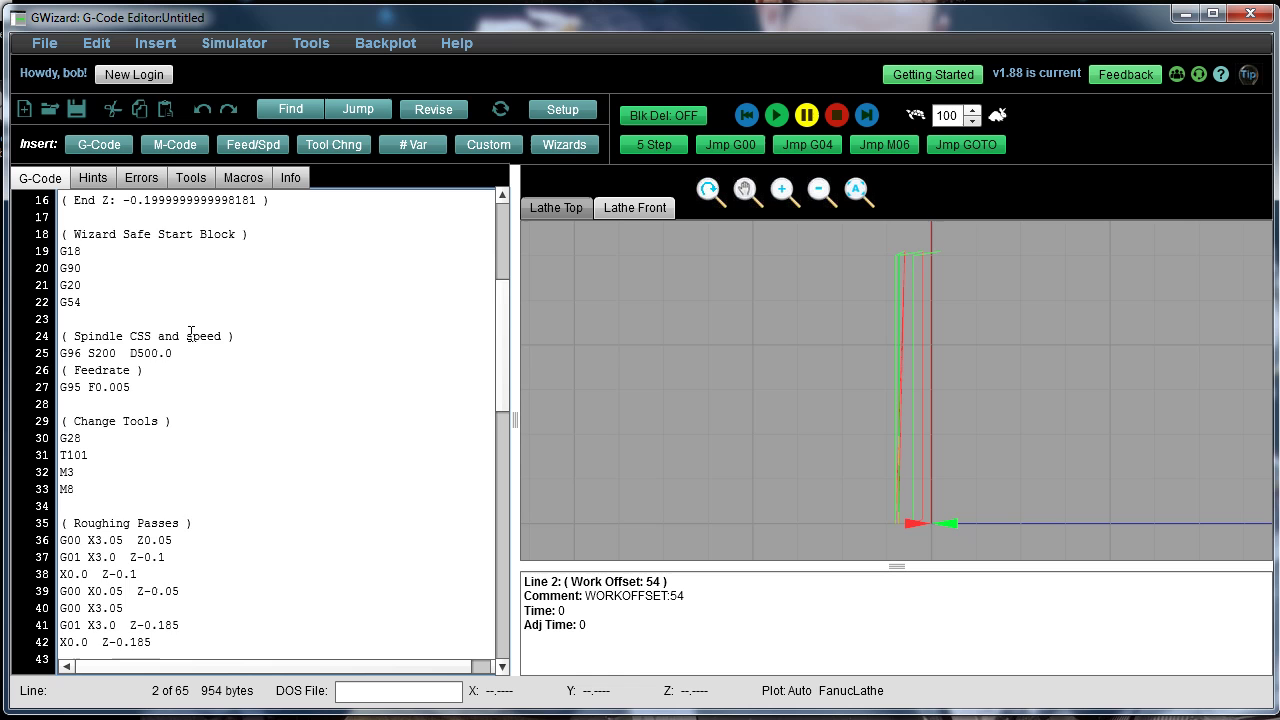
scroll(257, 363, "down", 2)
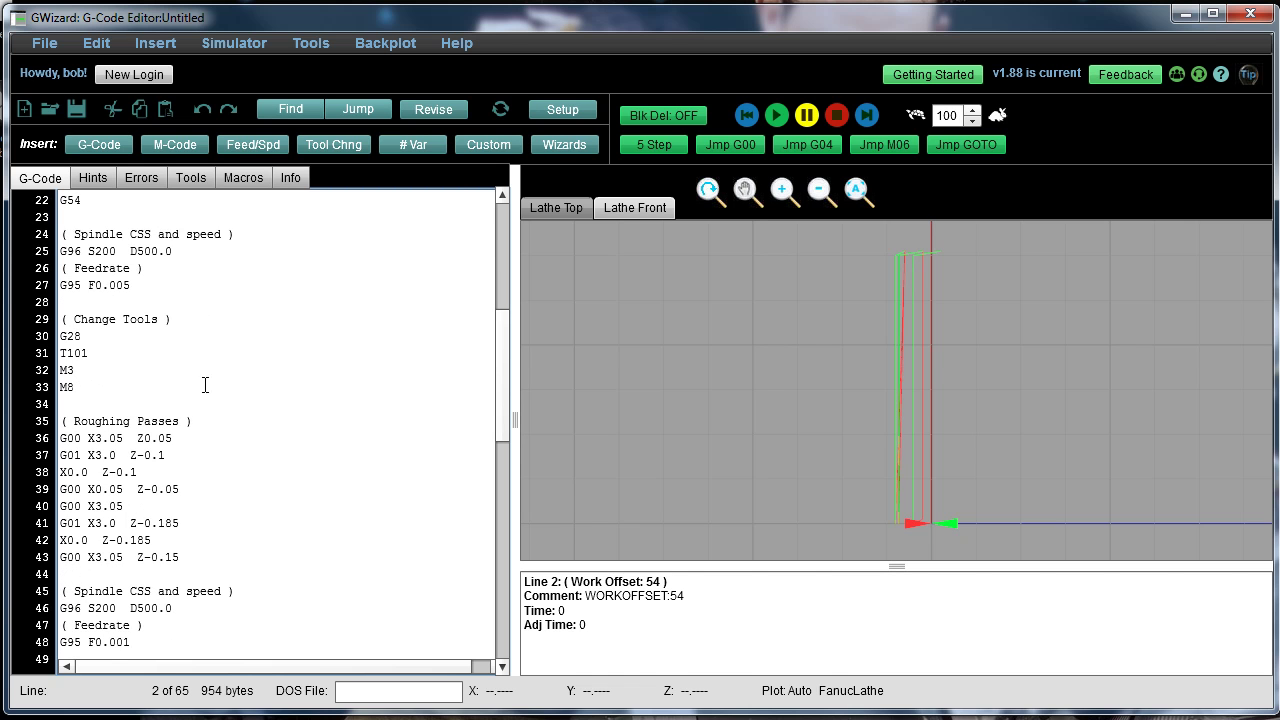
scroll(264, 368, "down", 3)
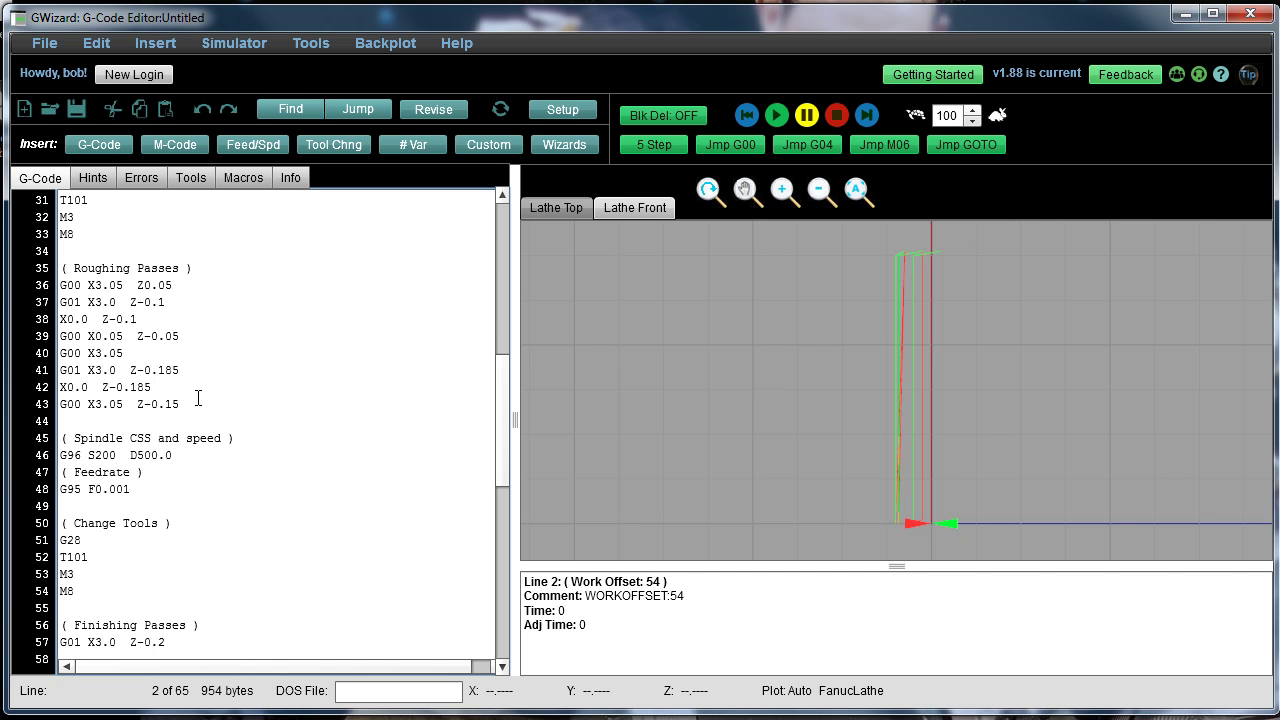
scroll(284, 409, "down", 3)
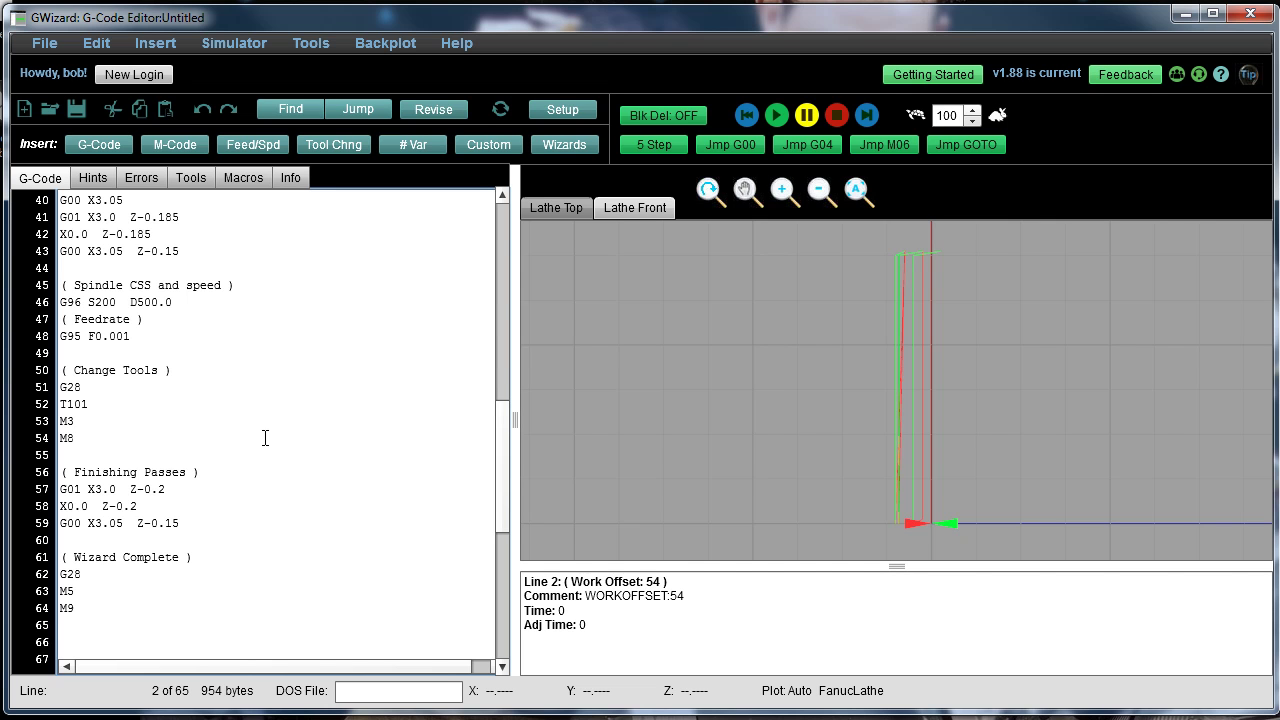
scroll(263, 434, "down", 1)
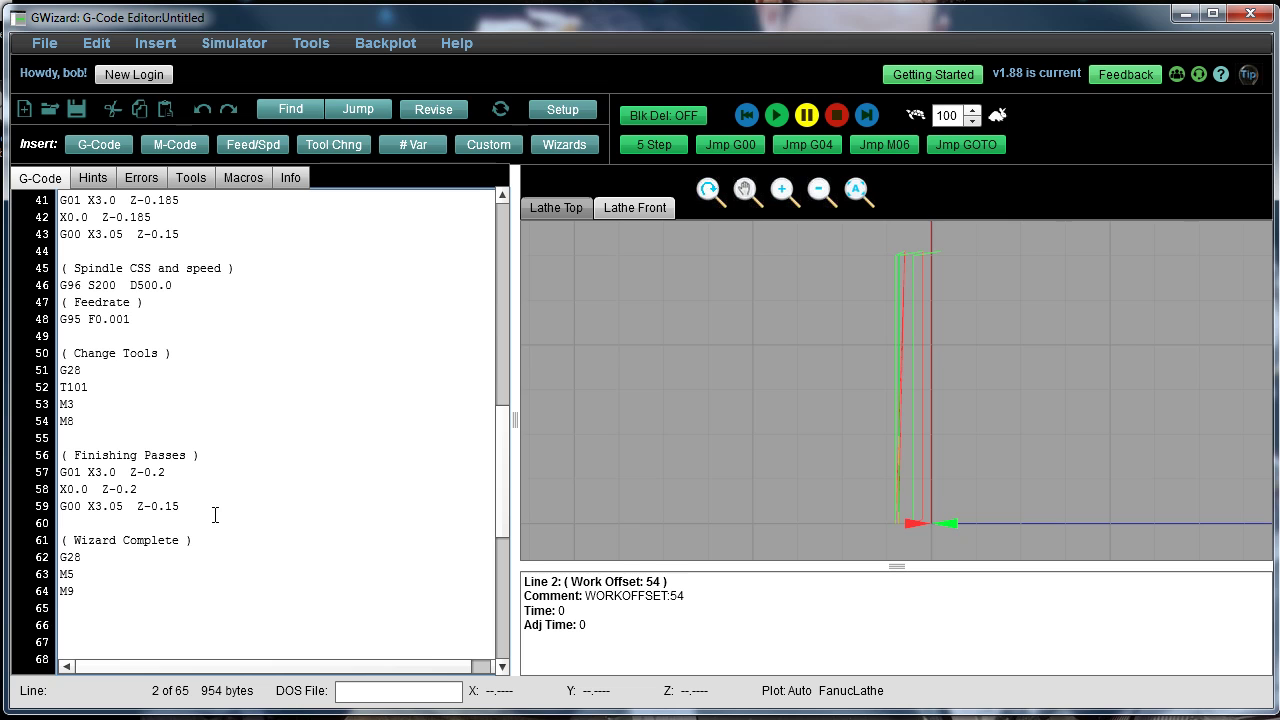